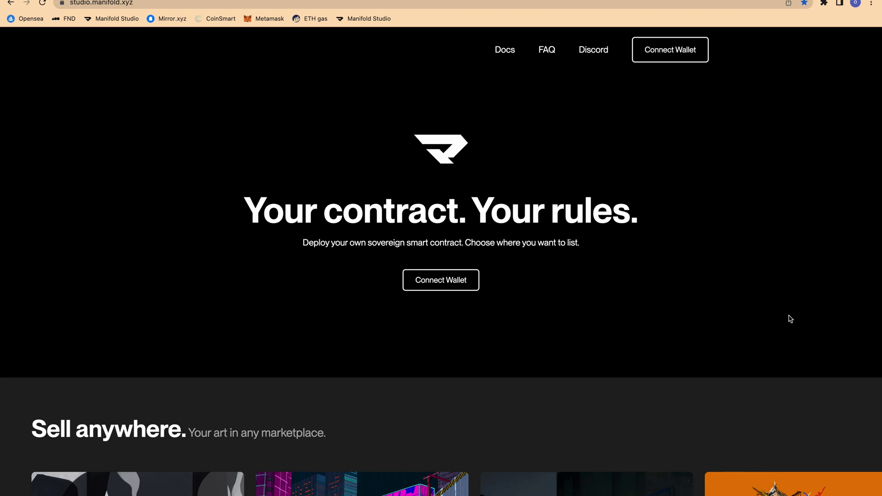
Sign in to Manifold Studio with the wallet signature and open the Callum ERC721 contract overview
left_click(457, 282)
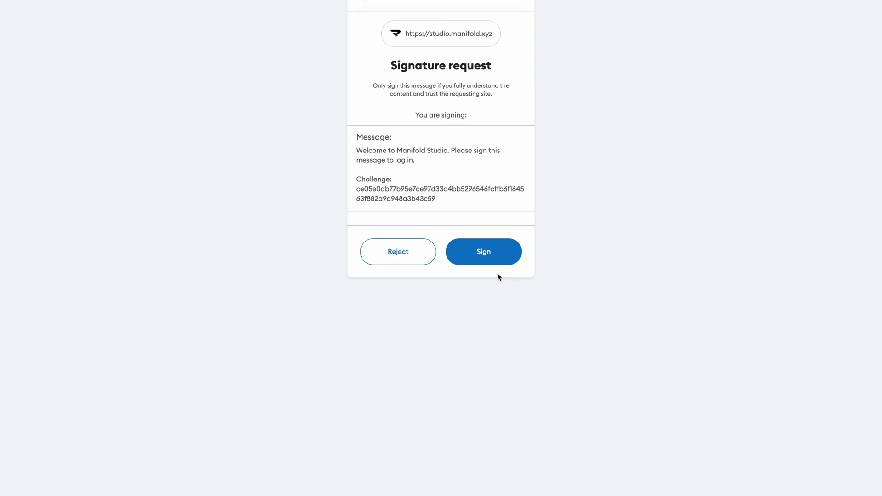
left_click(491, 260)
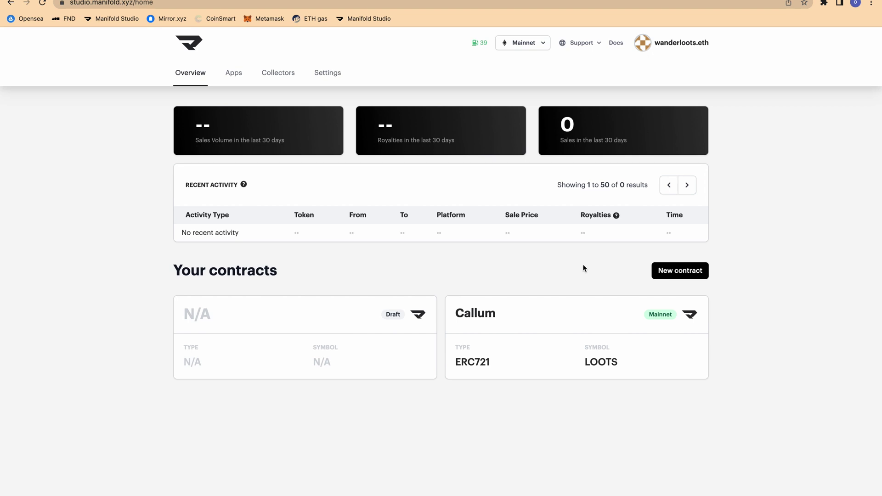
left_click(606, 329)
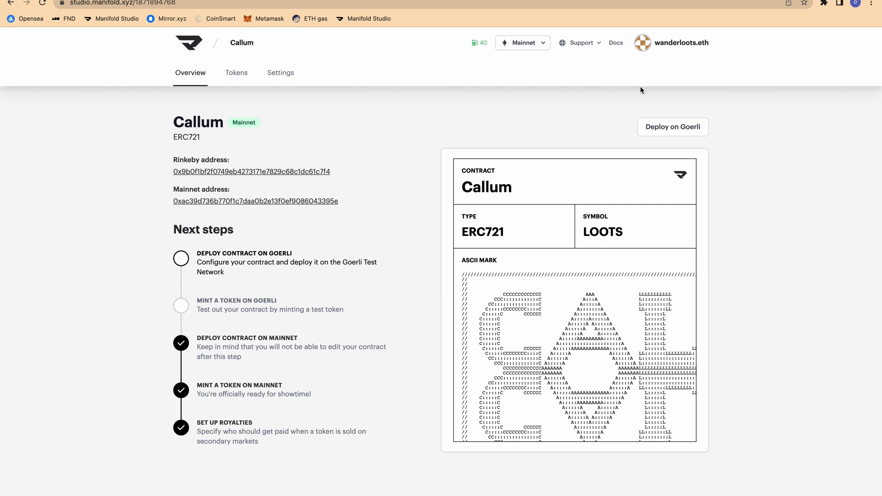
Switch the studio from Mainnet to Goerli and approve the wallet's network switch
left_click(529, 43)
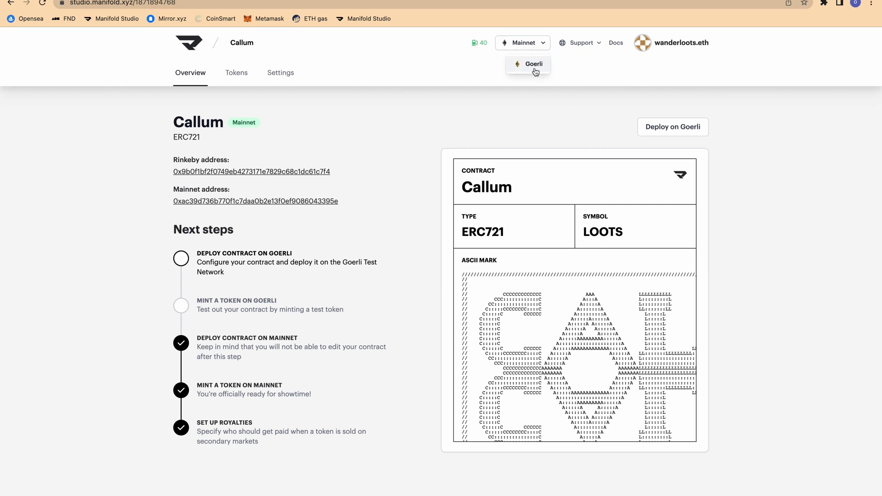
left_click(534, 65)
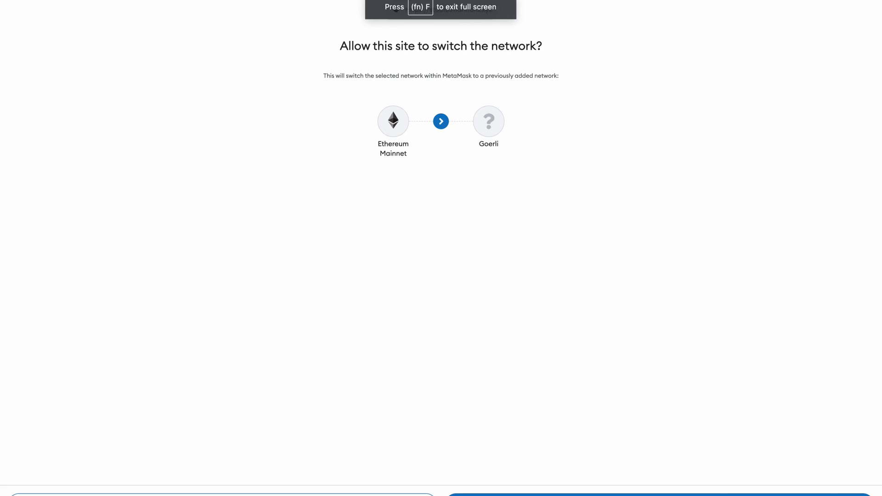
left_click(660, 494)
Pin MetaMask to the browser toolbar and confirm its network is Goerli test network
left_click(824, 4)
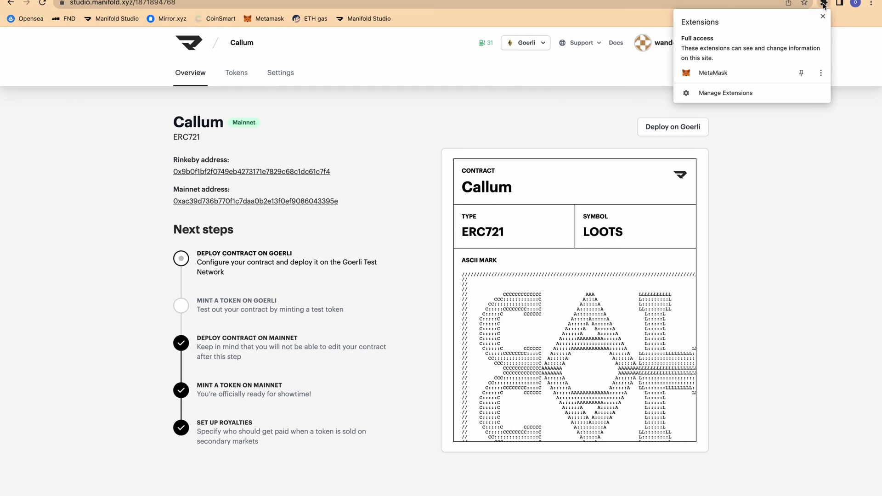
left_click(805, 71)
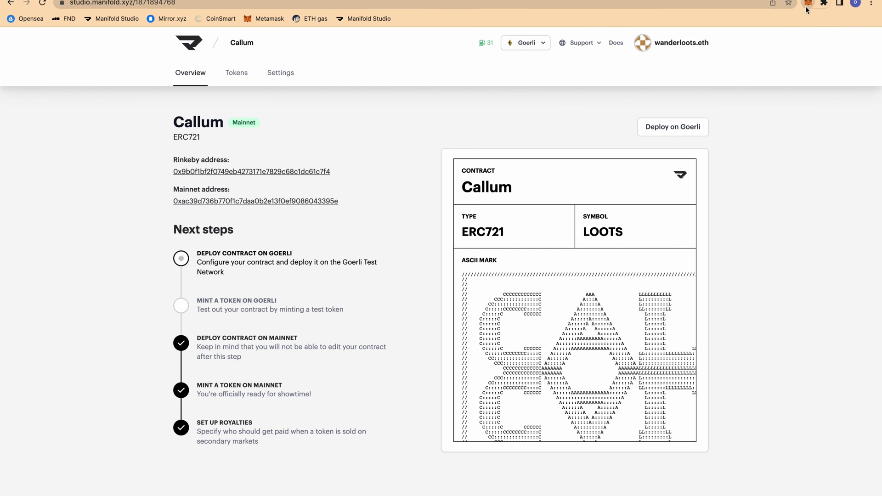
left_click(807, 5)
left_click(764, 29)
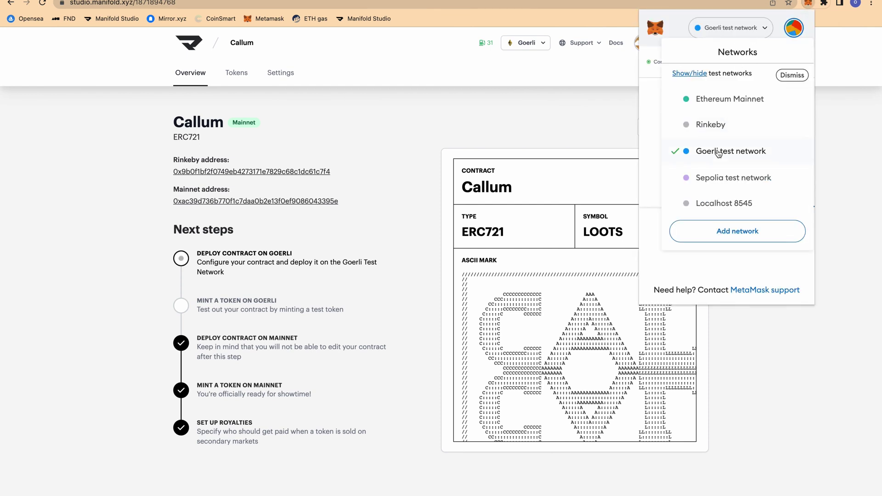
left_click(600, 137)
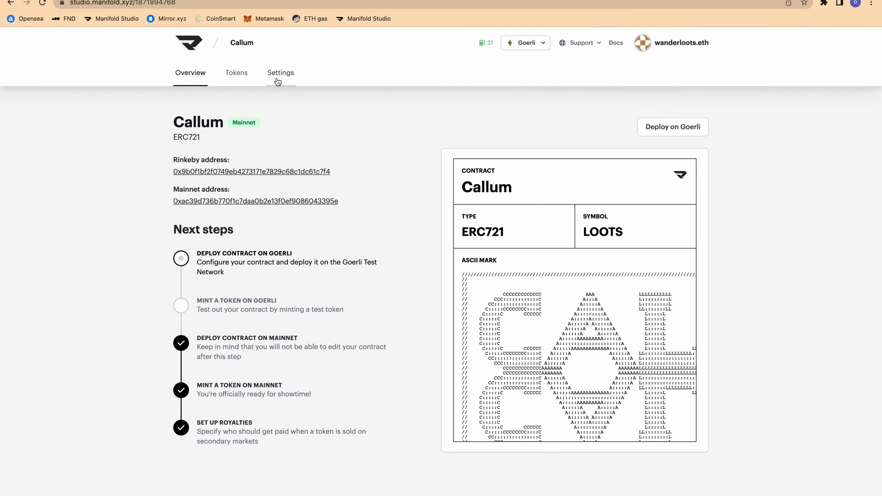
Open the 'Goerli and Testnets' docs page and scroll down to its faucet list
left_click(192, 12)
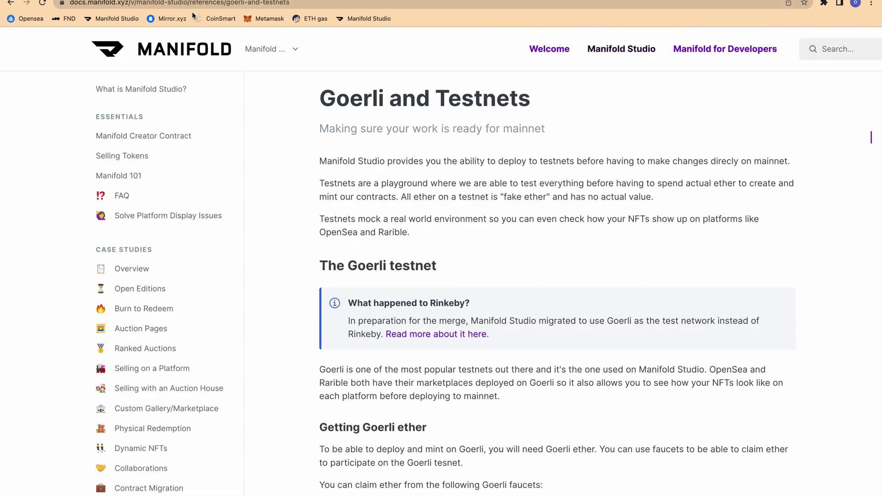
scroll(514, 194, "down", 3)
scroll(513, 193, "down", 2)
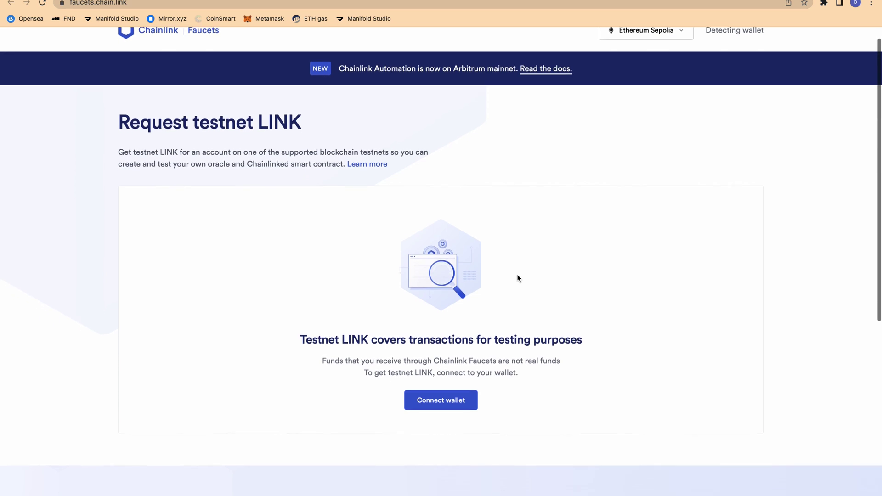
Connect the MetaMask account to the Chainlink faucet, accepting the terms of service
scroll(518, 278, "up", 1)
scroll(526, 283, "up", 1)
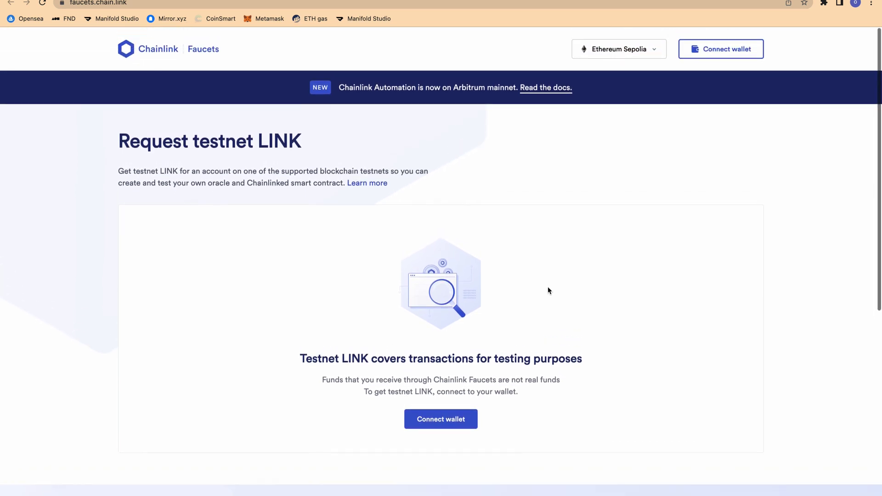
left_click(455, 419)
left_click(305, 247)
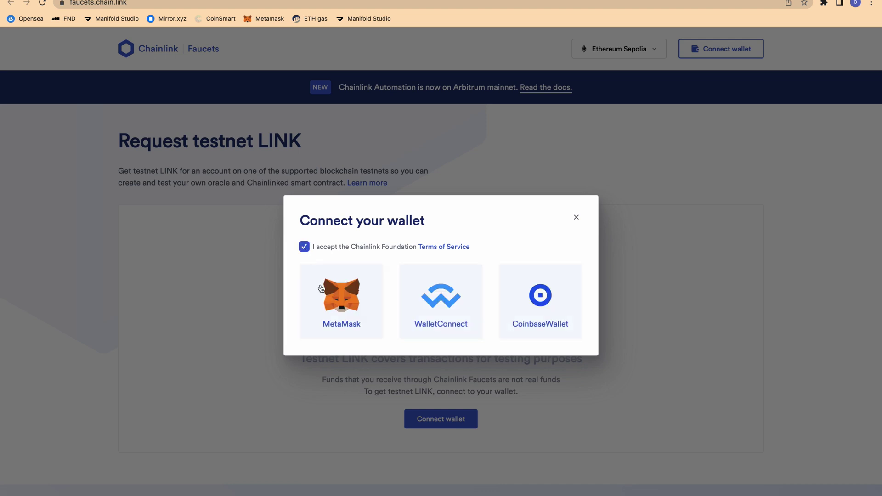
left_click(332, 312)
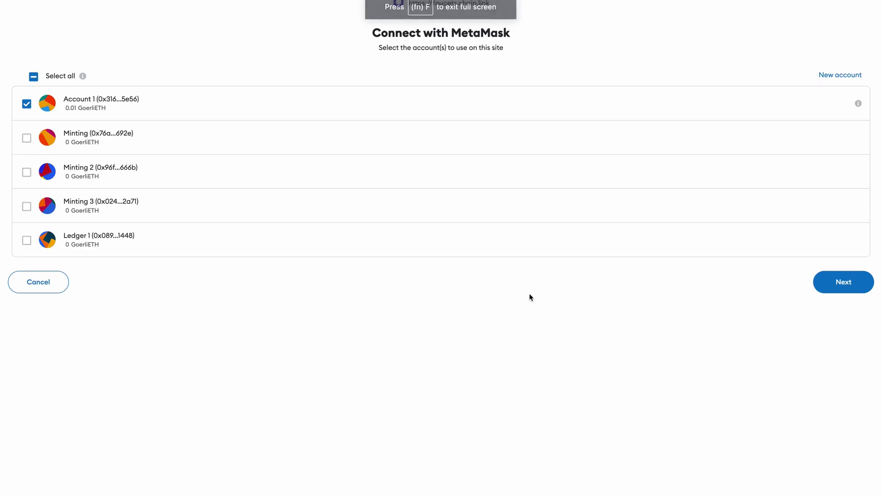
left_click(844, 281)
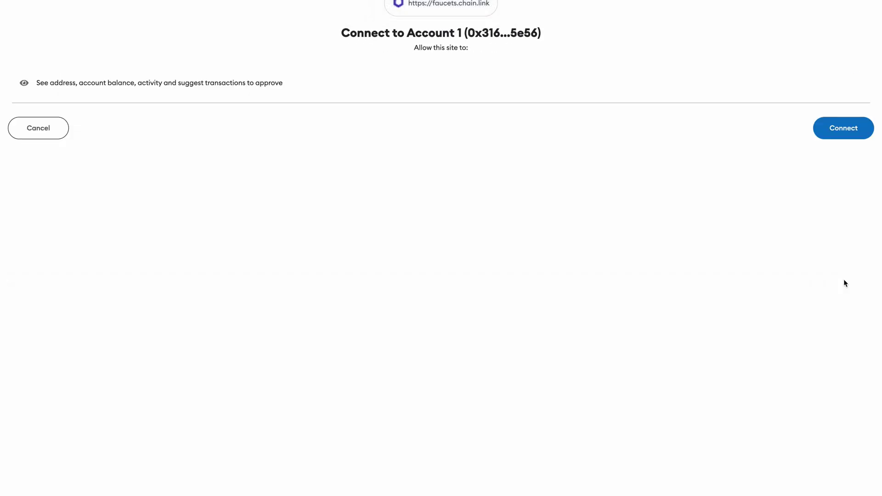
left_click(851, 130)
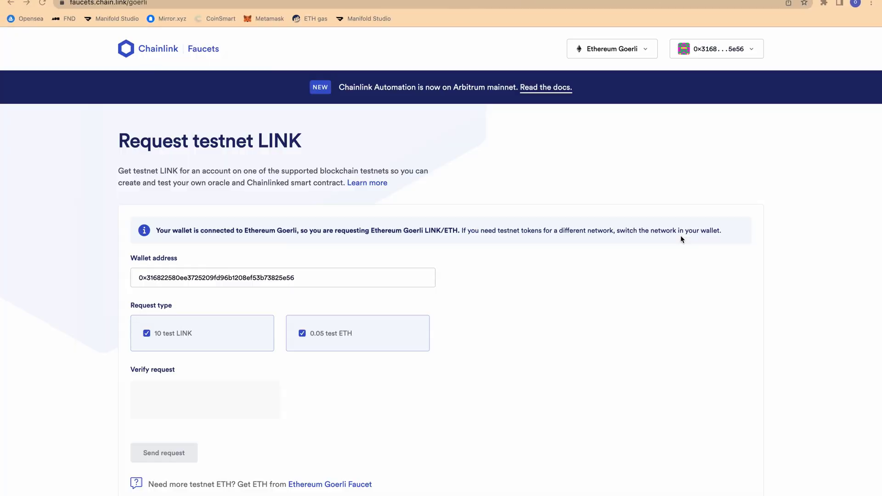
Request only 0.05 test ETH on Goerli, leaving out the 10 test LINK
scroll(420, 324, "down", 1)
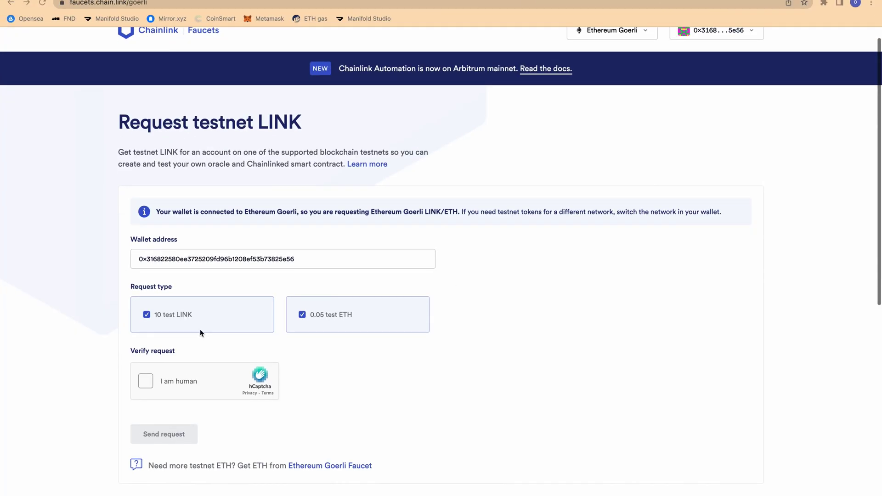
left_click(145, 315)
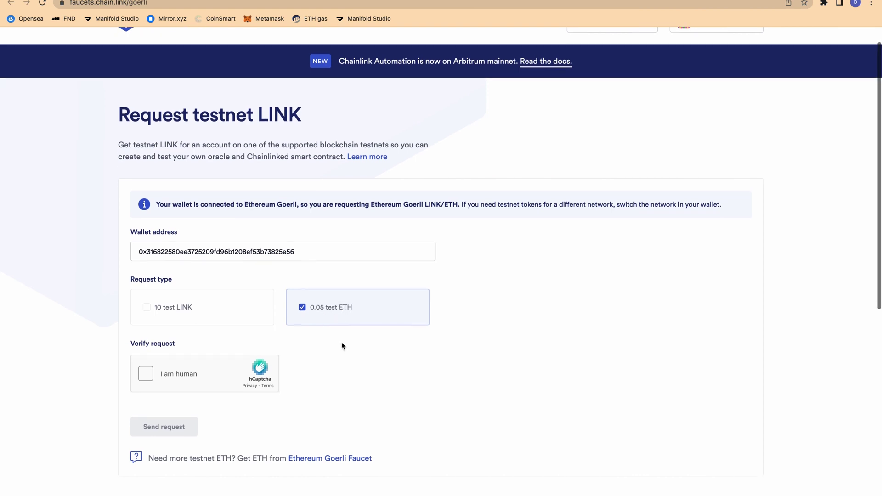
scroll(341, 341, "down", 1)
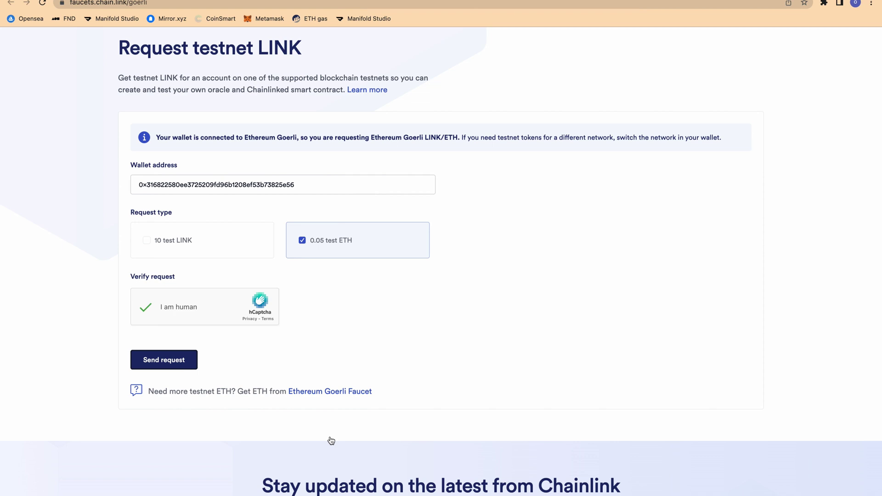
left_click(178, 365)
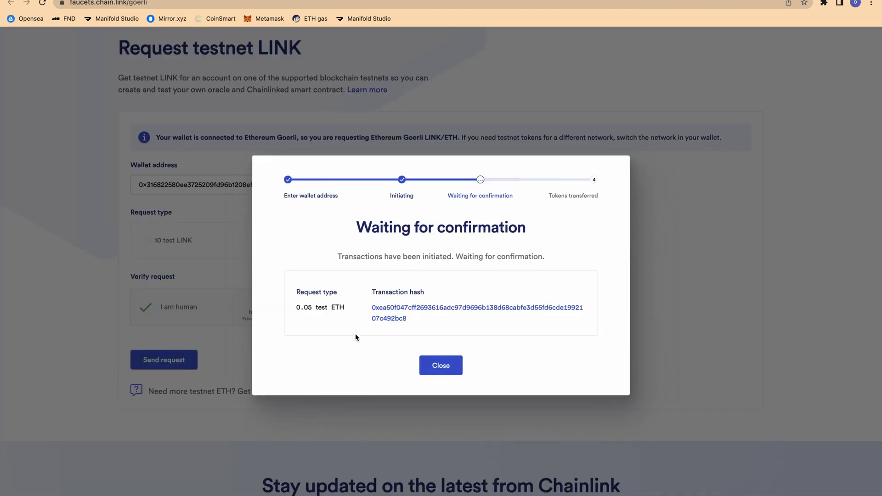
left_click(441, 366)
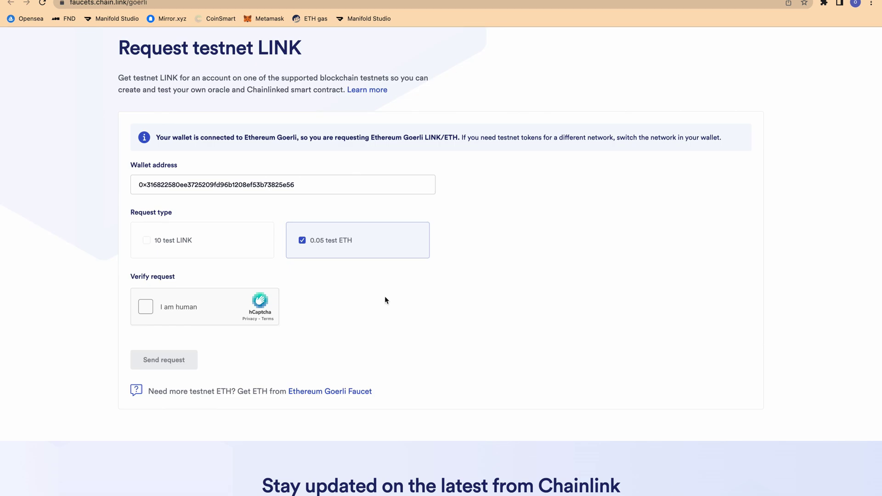
Back on Callum, check the 0.06 GoerliETH wallet balance and view Goerli gas cost estimates
key("ctrl+Tab")
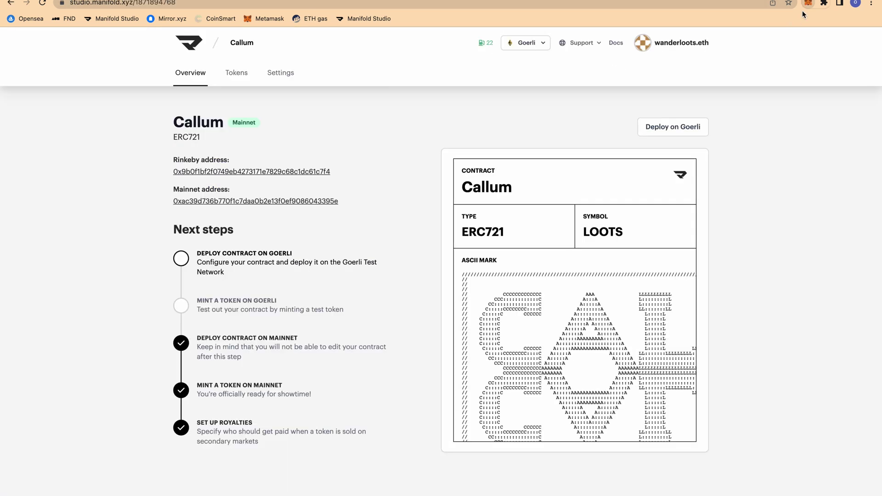
left_click(808, 5)
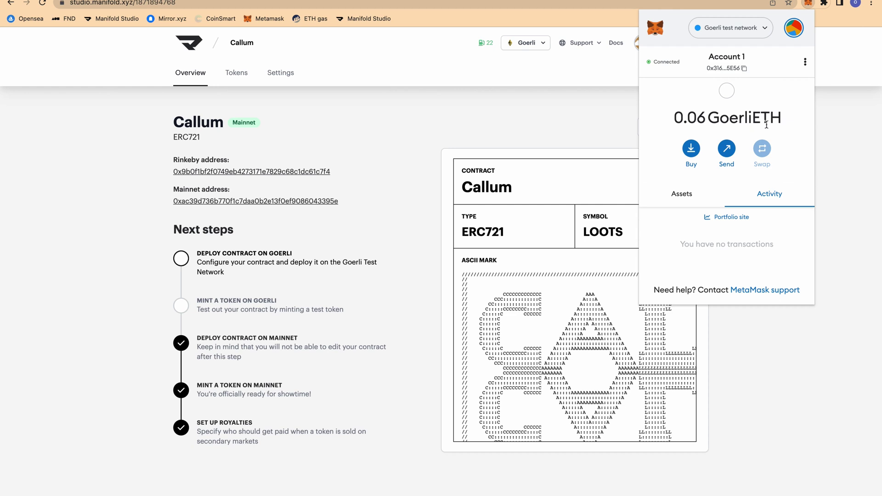
left_click(588, 120)
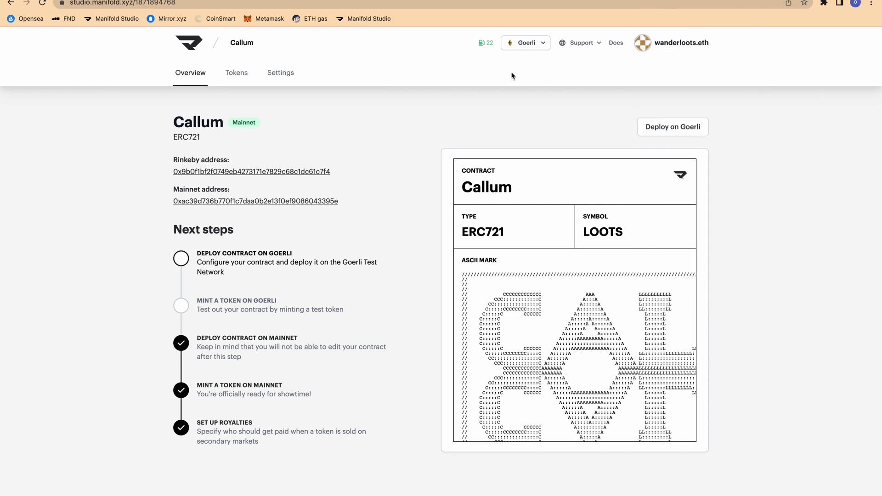
left_click(486, 44)
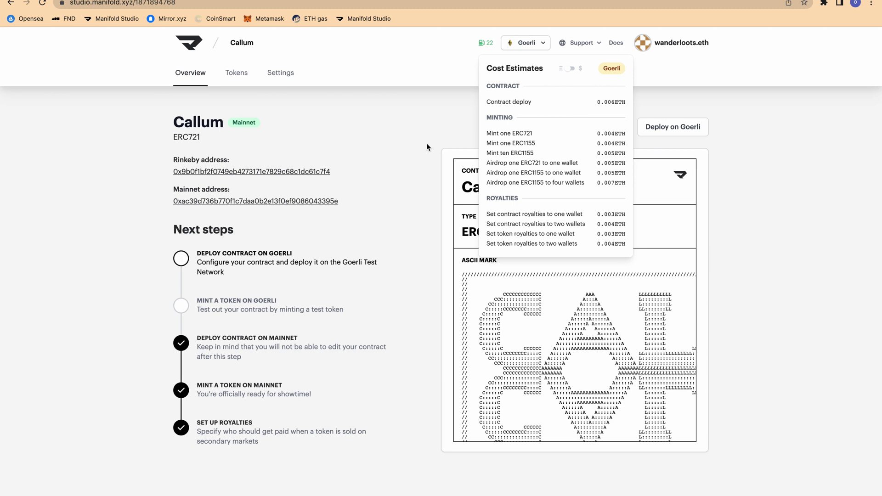
Deploy Callum on Goerli, confirm the transaction in MetaMask, and return to the dashboard
left_click(655, 133)
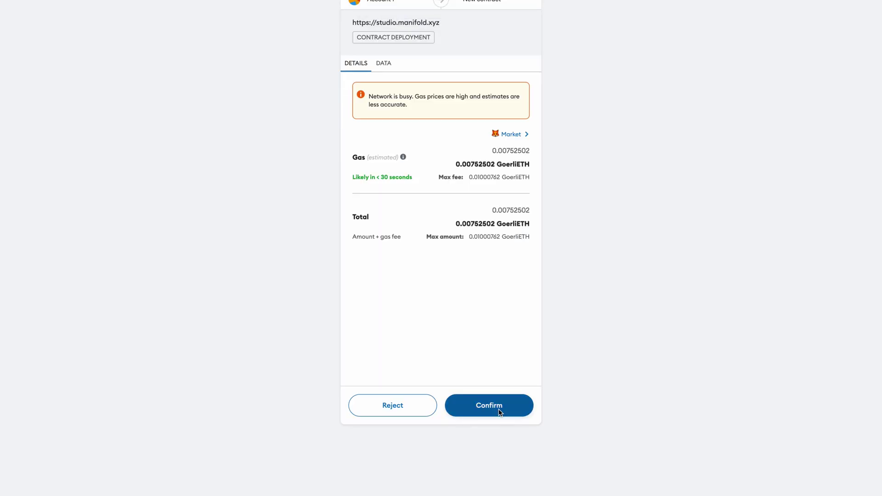
left_click(498, 409)
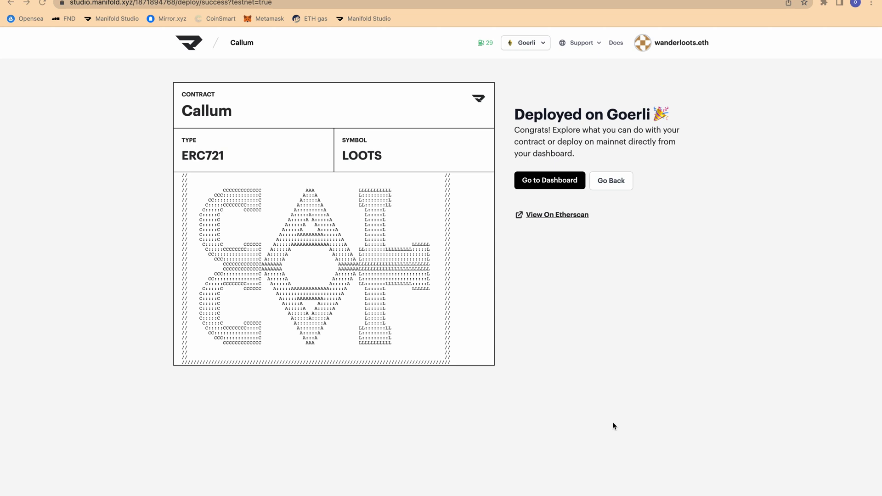
left_click(544, 180)
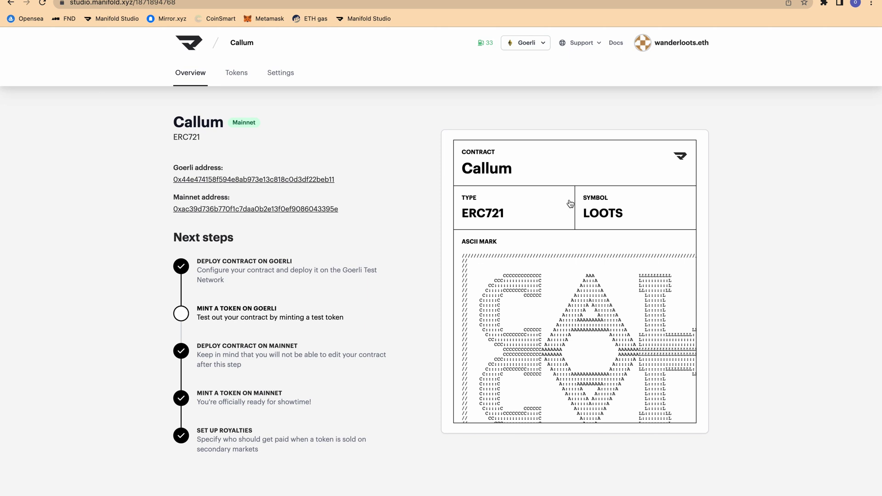
From Callum's Tokens list, open the Inferno token's edit page with its moonrise video
left_click(239, 79)
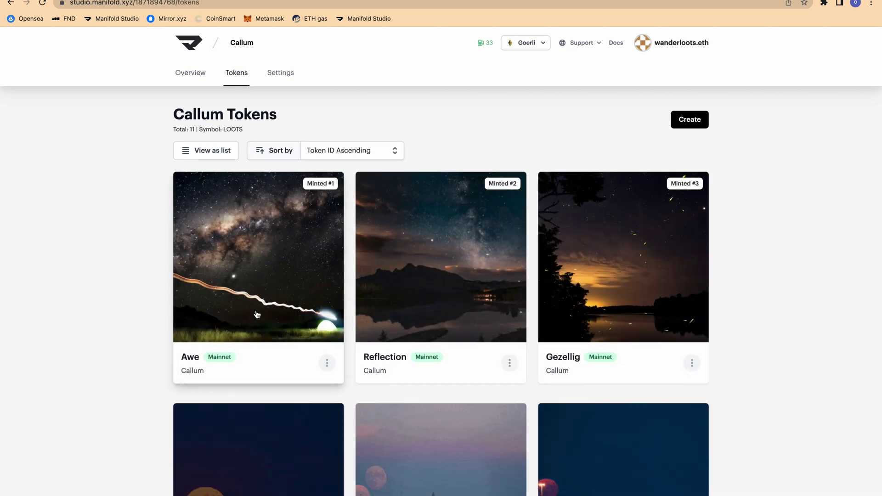
scroll(258, 315, "down", 6)
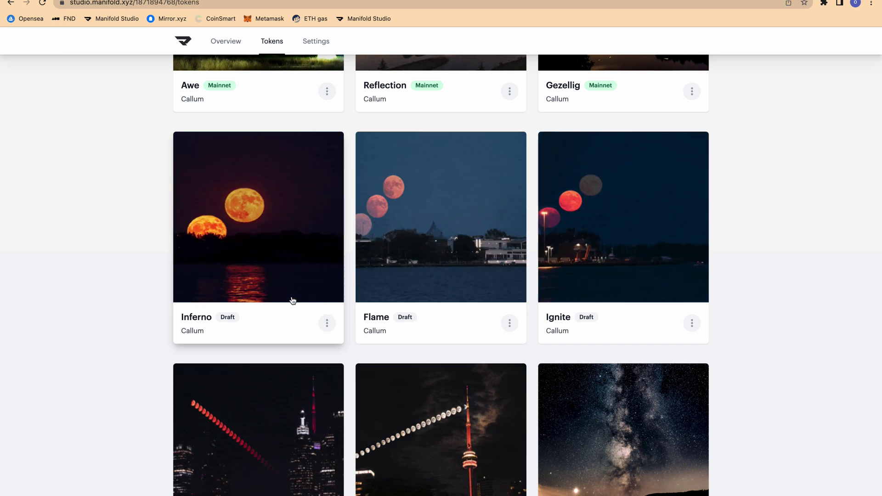
left_click(293, 301)
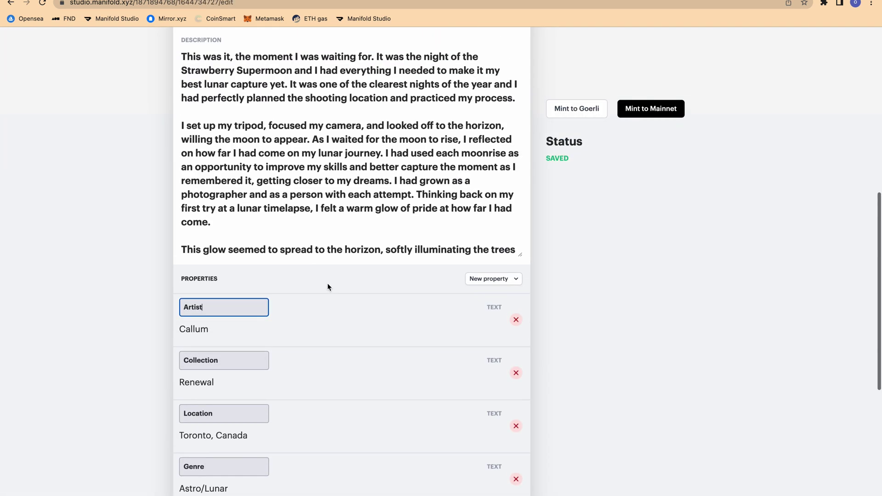
scroll(327, 286, "up", 12)
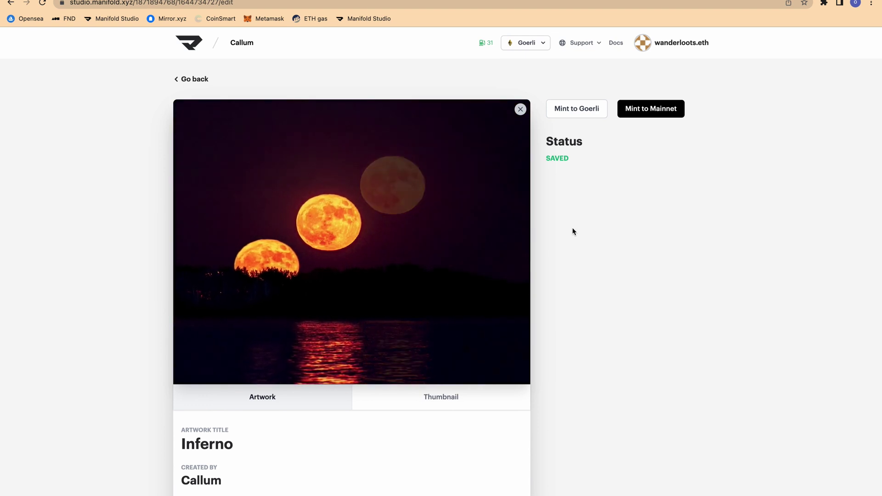
Mint a single Inferno to Myself on Goerli, approve it, and follow the OpenSea preview link
left_click(569, 114)
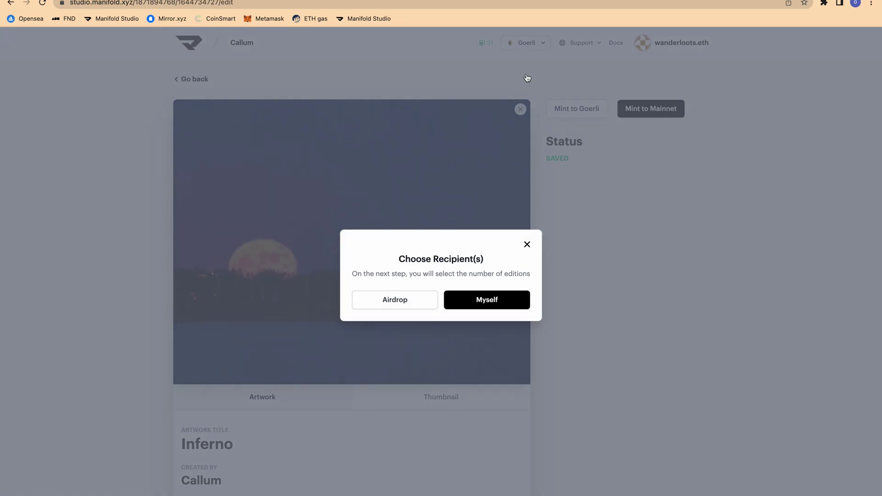
left_click(492, 305)
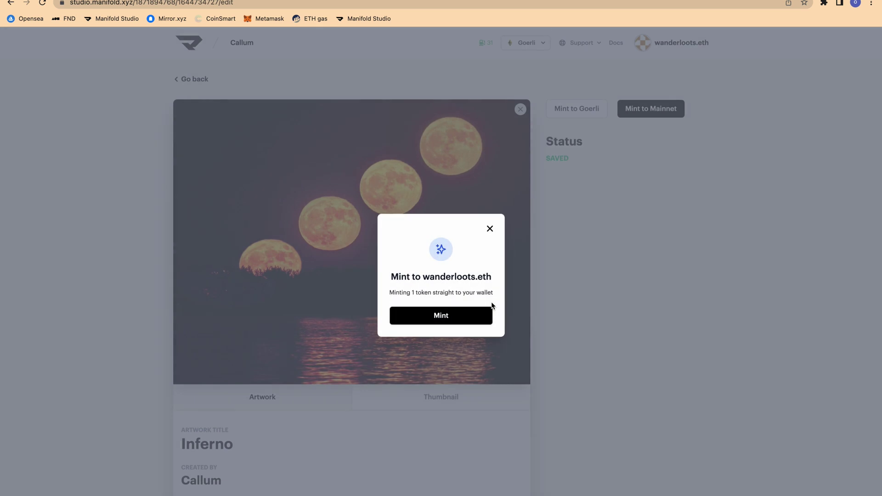
left_click(465, 316)
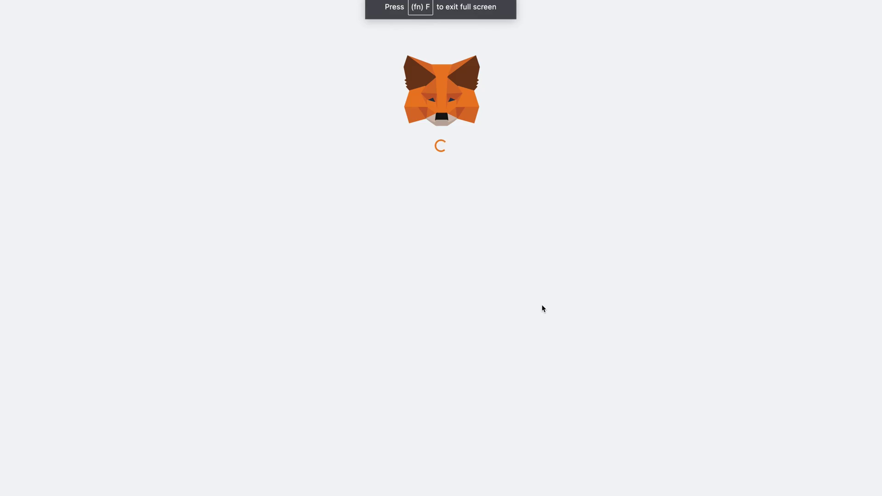
left_click(507, 409)
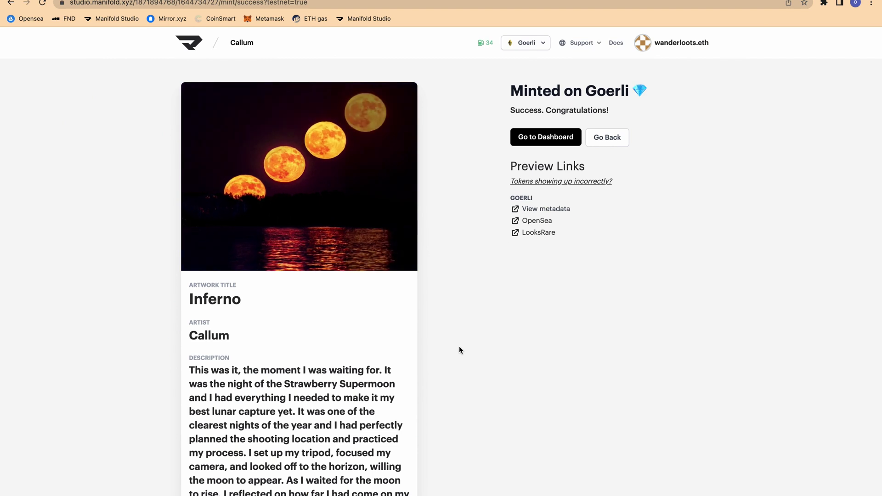
scroll(459, 348, "down", 1)
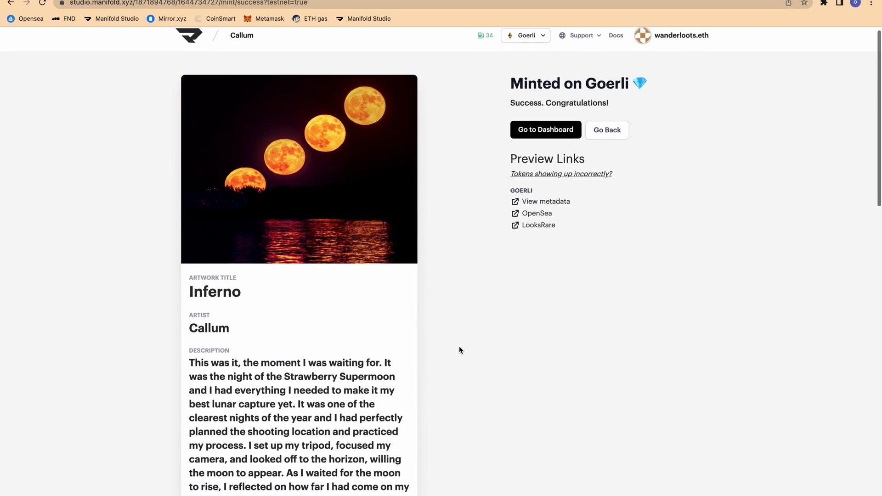
scroll(528, 293, "down", 1)
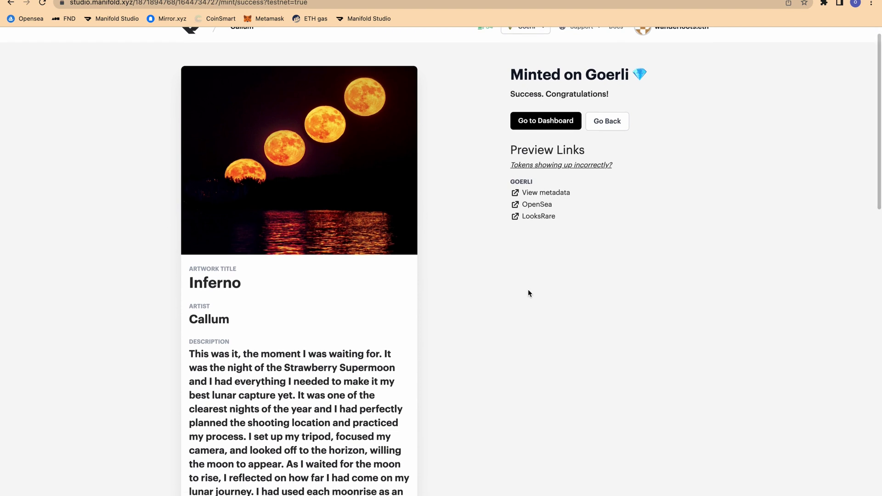
left_click(535, 205)
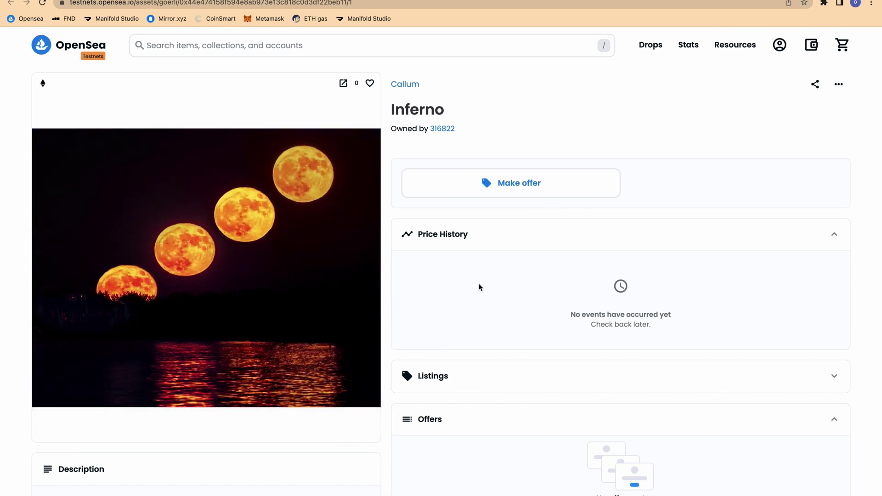
Scroll through Inferno's OpenSea description and ten attributes, such as Genre Astro/Lunar
scroll(479, 288, "down", 7)
scroll(296, 214, "down", 10)
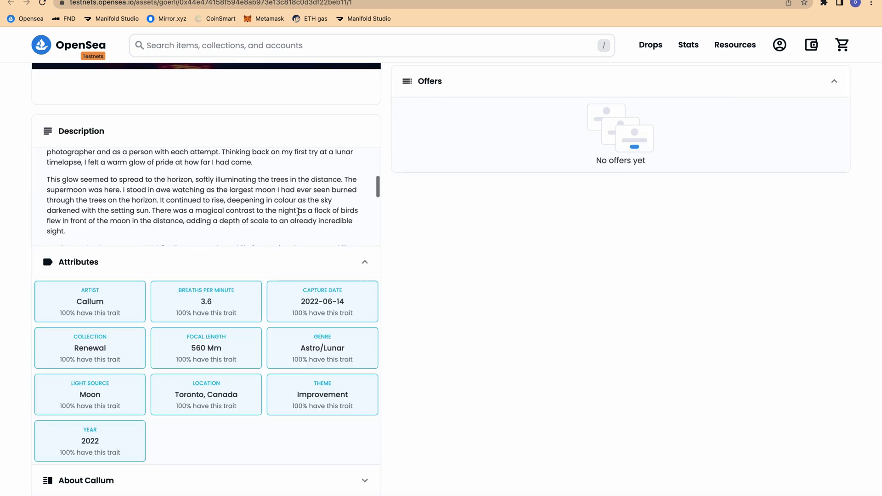
scroll(298, 214, "down", 5)
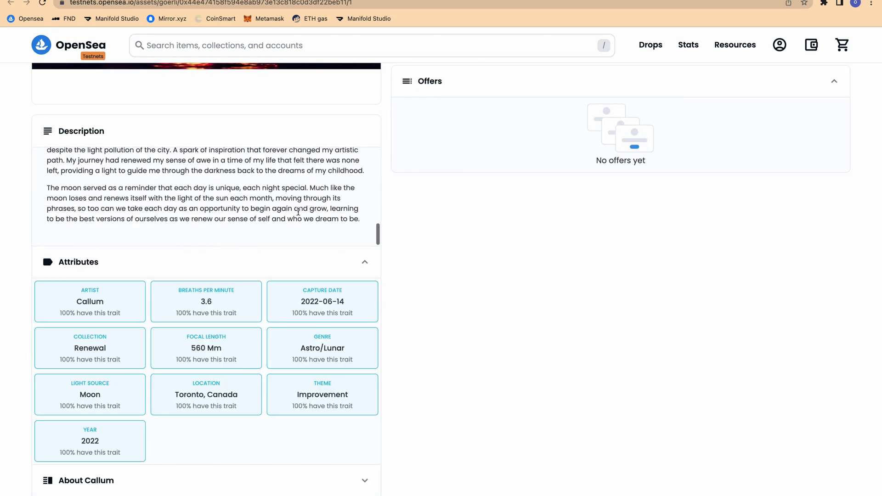
scroll(483, 266, "up", 1)
scroll(483, 265, "up", 7)
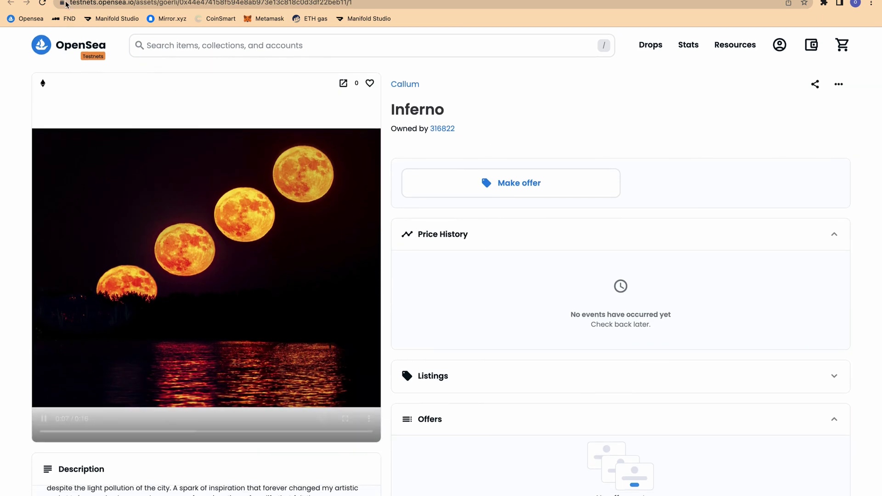
Close the OpenSea tab to return to the saved Inferno edit page in Manifold Studio
key("super+w")
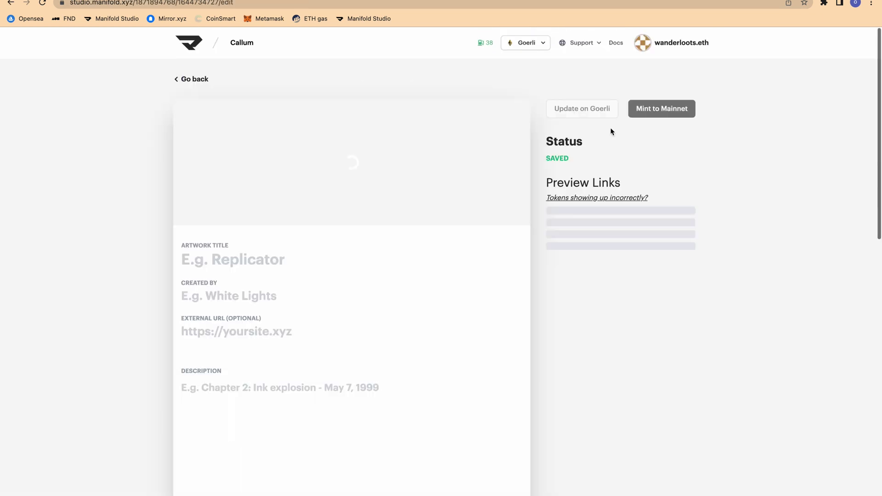